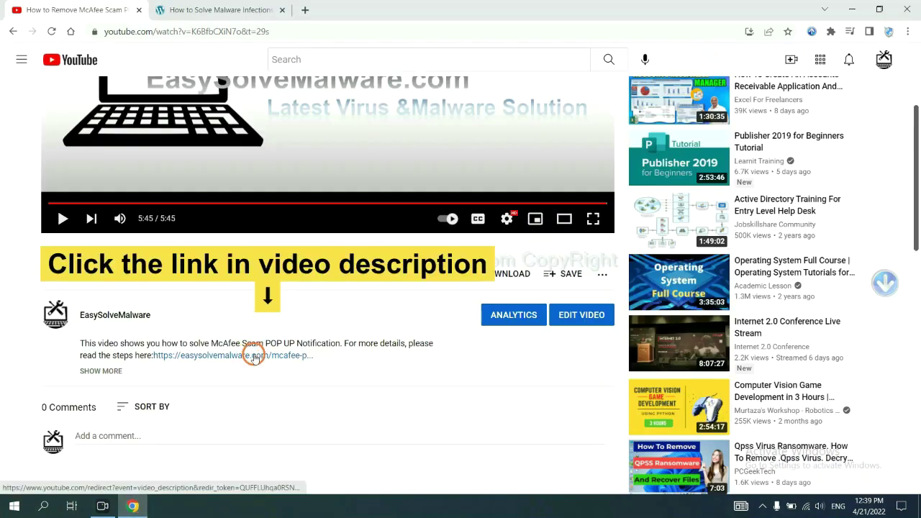
# On the malware removal guide page, download SpyHunter for Windows and run the downloaded installer
pyautogui.click(237, 9)
pyautogui.scroll(-1, 915, 244)
pyautogui.scroll(-3, 916, 245)
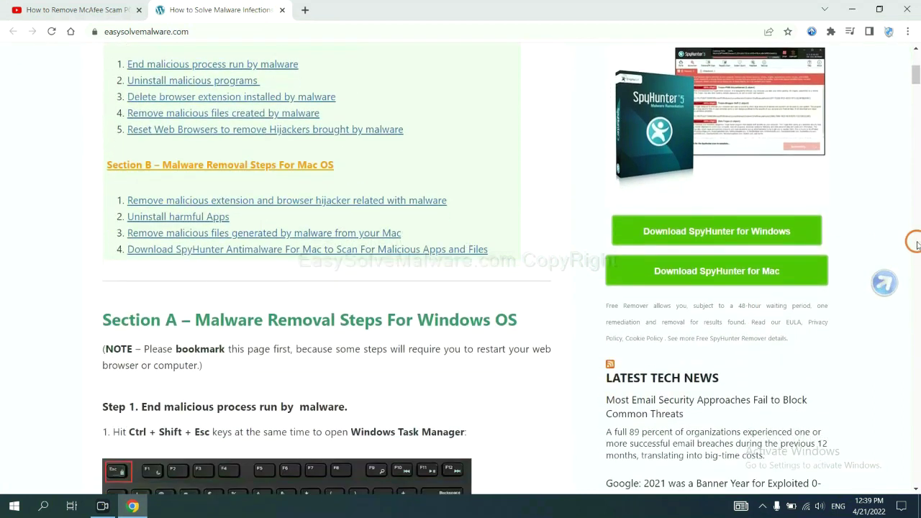
pyautogui.click(782, 227)
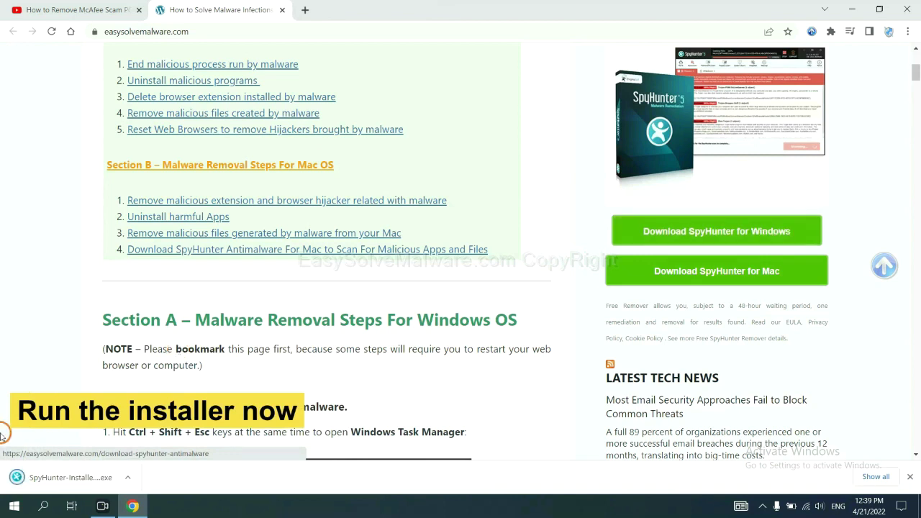
pyautogui.click(57, 479)
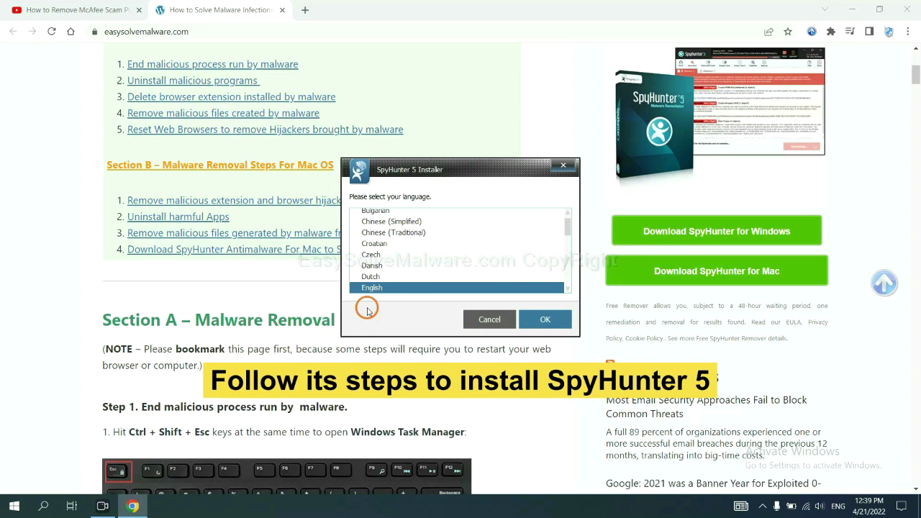
# Install SpyHunter 5 in English, accepting the EULA and Privacy Policy, and finish the setup
pyautogui.click(539, 319)
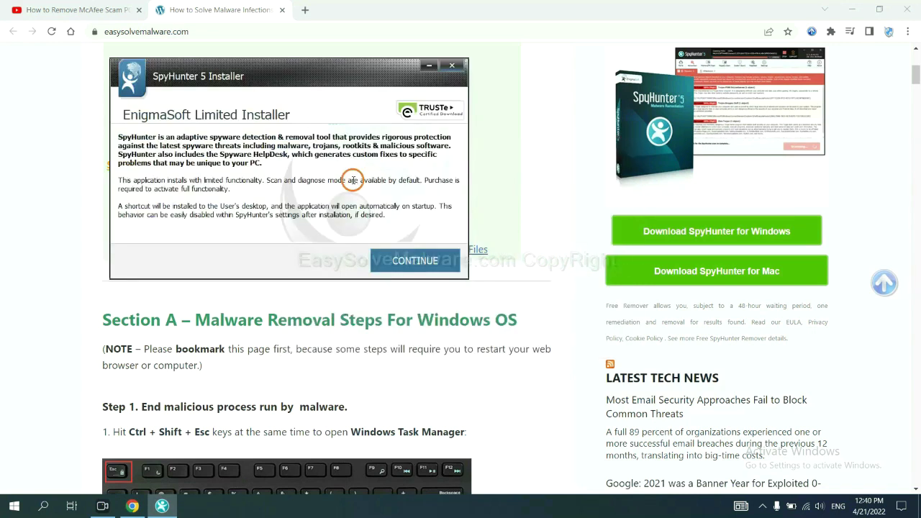
pyautogui.click(391, 261)
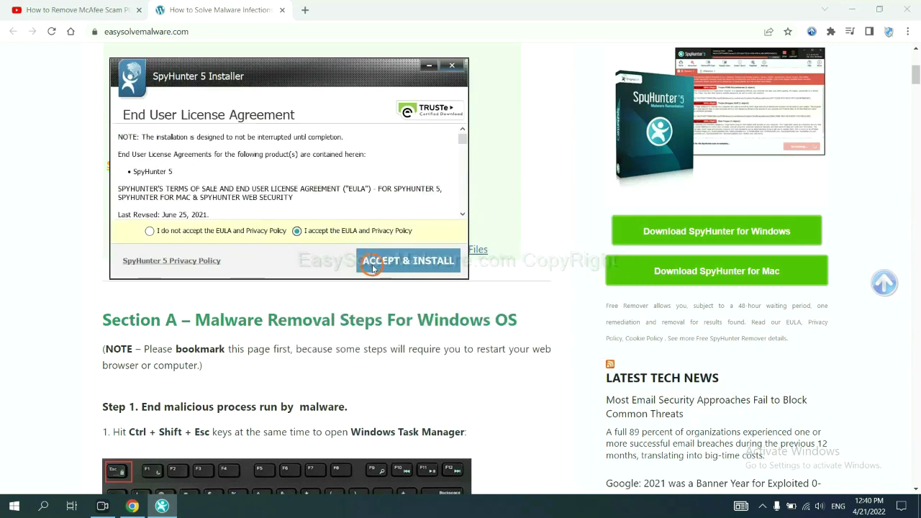
pyautogui.click(372, 267)
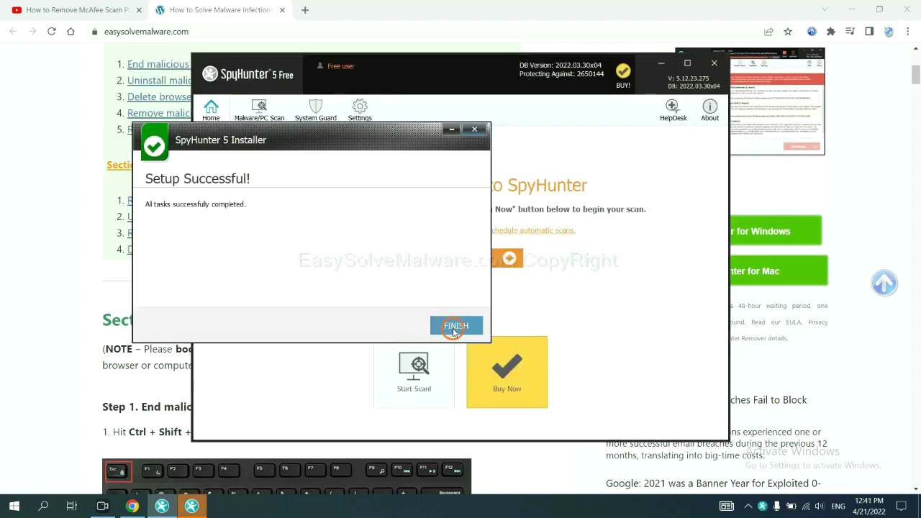
pyautogui.click(452, 323)
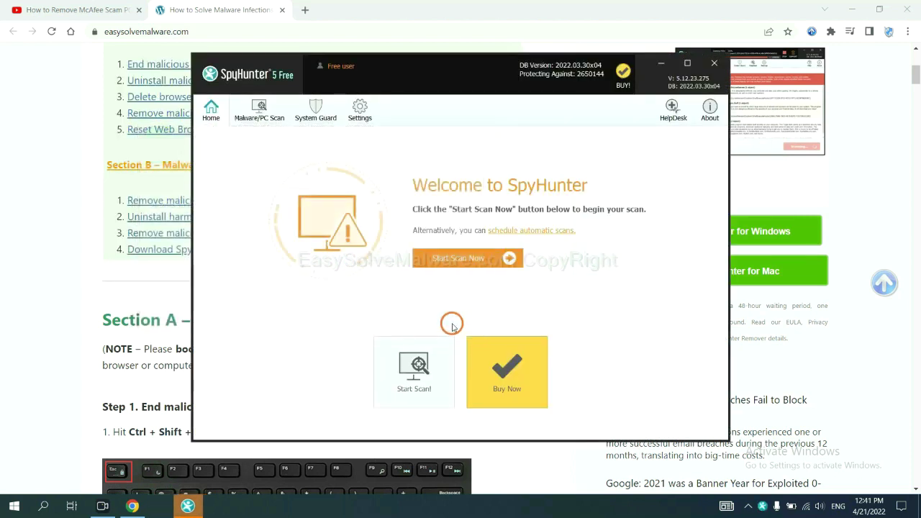
# Start a SpyHunter scan and proceed past the unknown objects with remove360.bat set to Disable
pyautogui.click(453, 261)
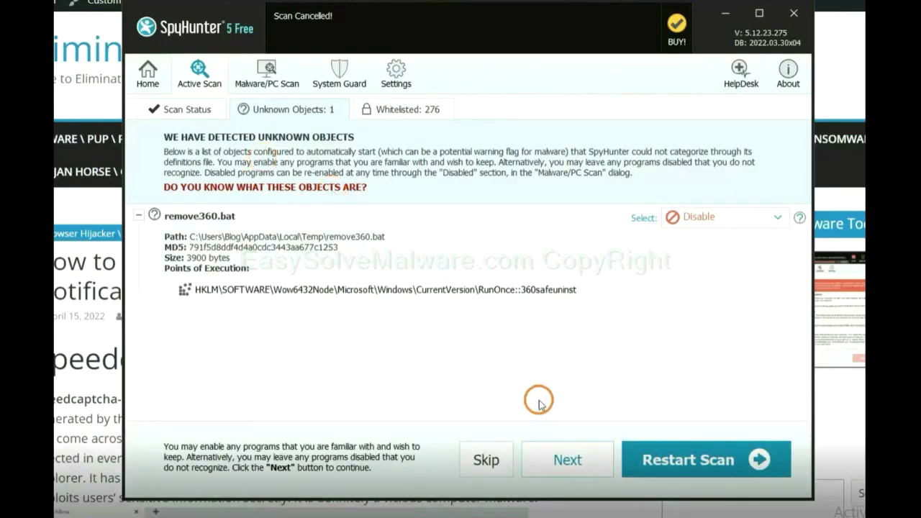
pyautogui.click(558, 459)
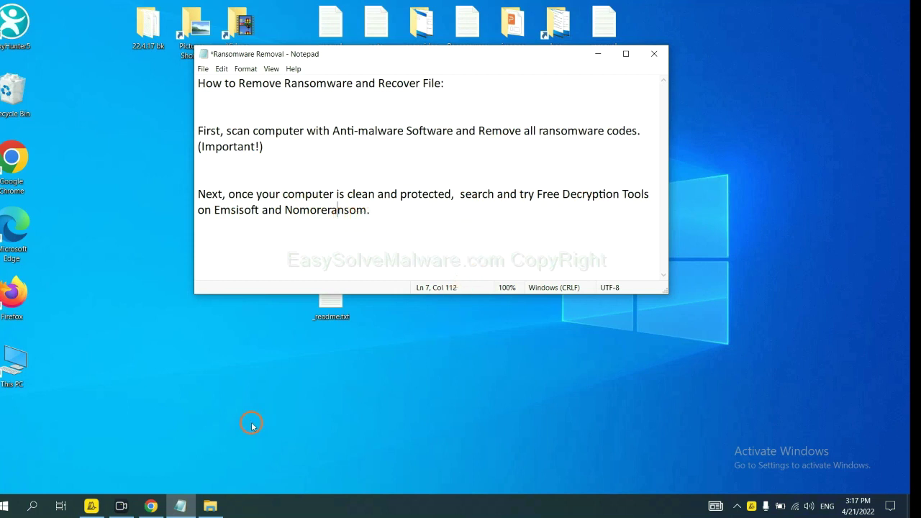
# Switch to Chrome and, from Step 4 of the jhdd File Virus guide, open the upload form on Emsisoft's ransomware decryption tools page
pyautogui.click(149, 506)
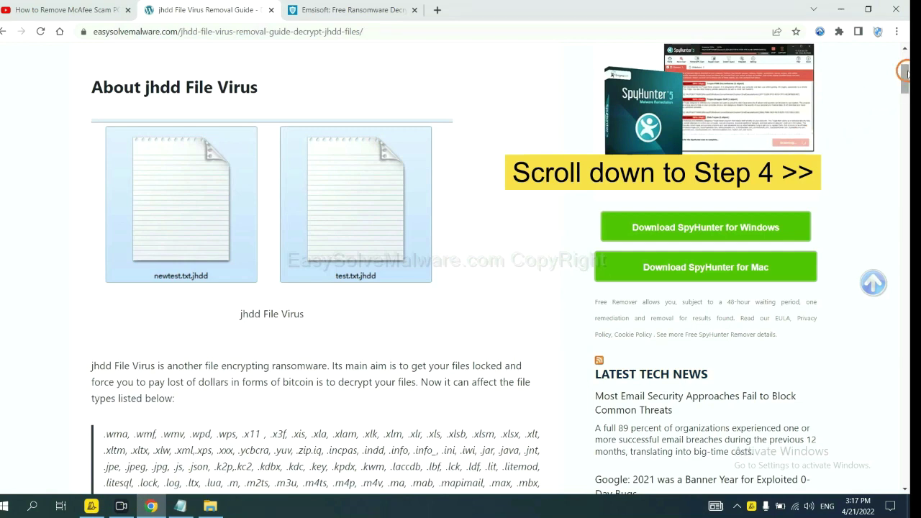
pyautogui.moveTo(905, 78); pyautogui.dragTo(897, 412)
pyautogui.click(268, 64)
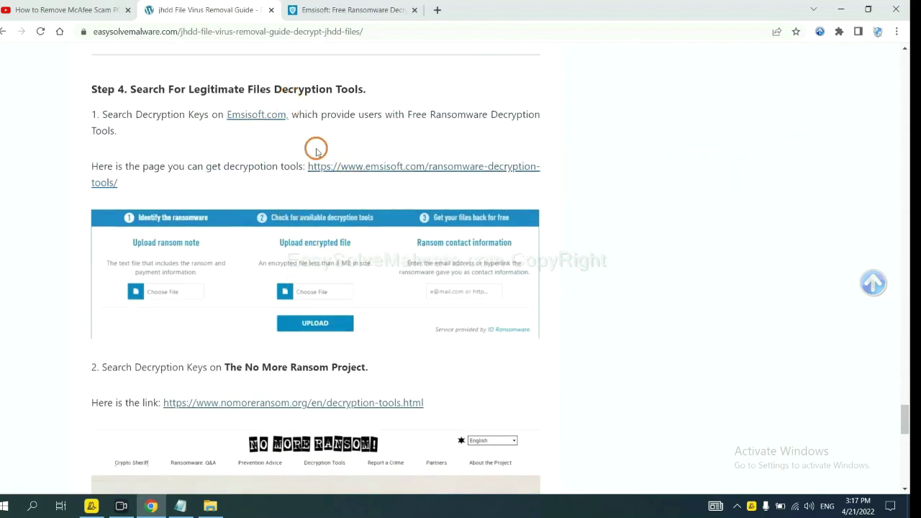
pyautogui.scroll(-2, 317, 179)
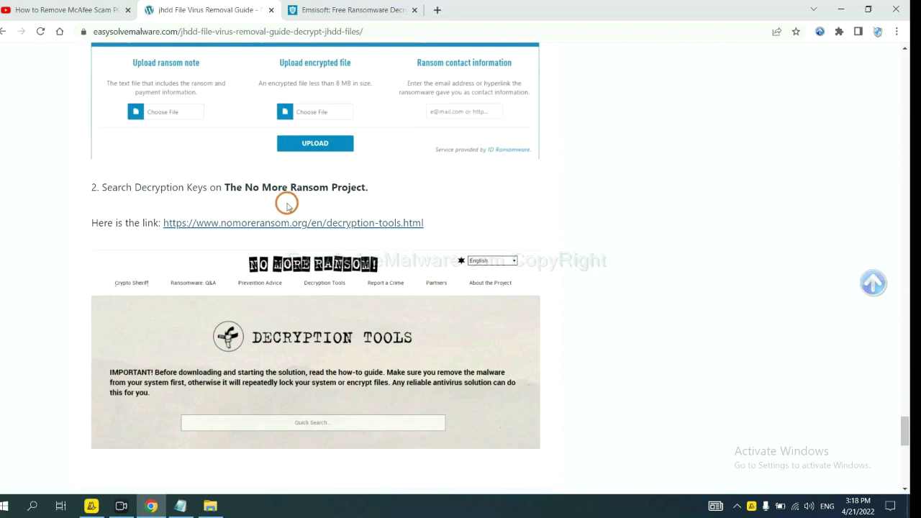
pyautogui.scroll(2, 398, 224)
pyautogui.scroll(2, 398, 223)
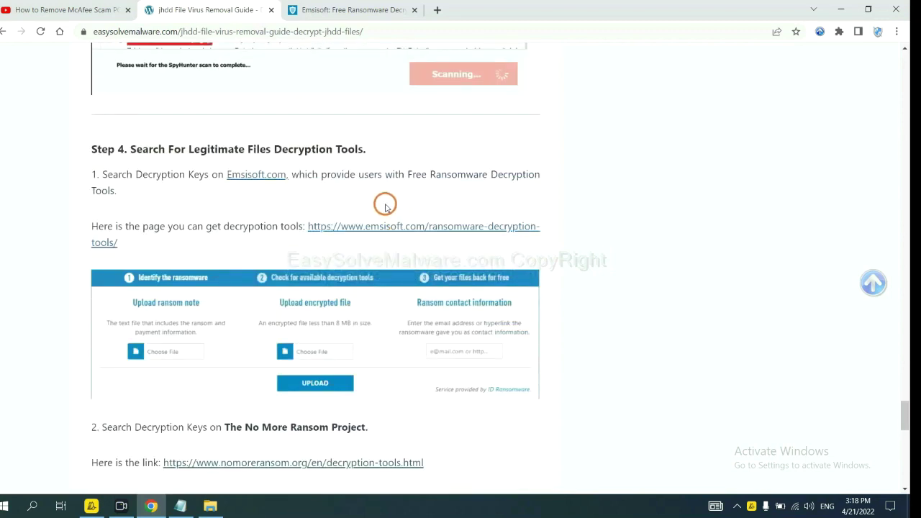
pyautogui.click(379, 229)
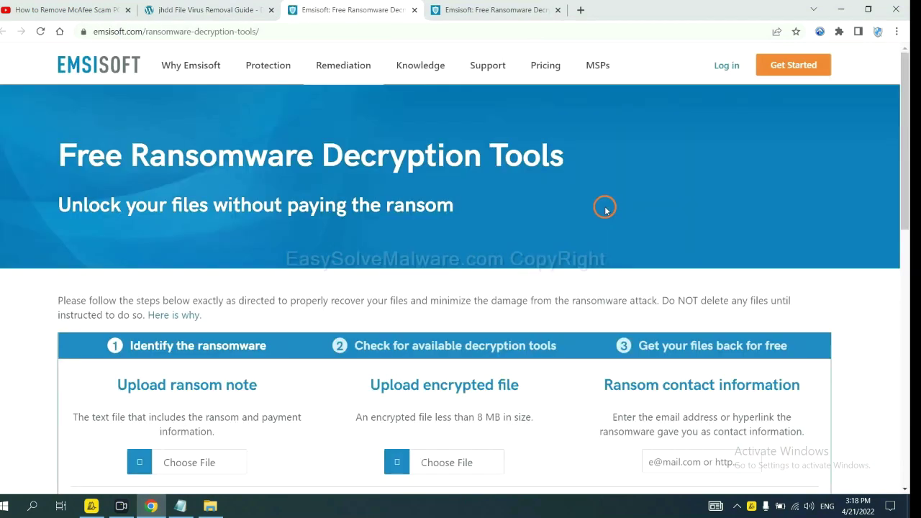
pyautogui.scroll(-3, 504, 198)
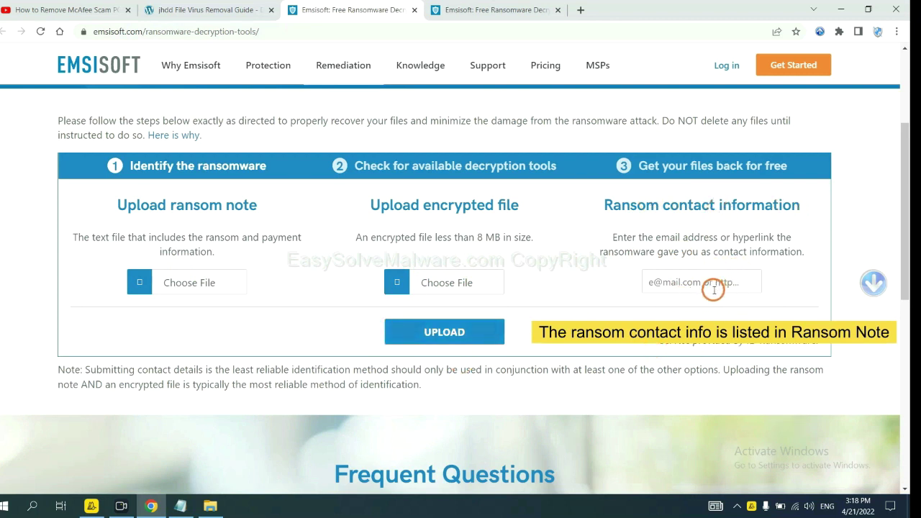
# Open the _readme.txt ransom note from the desktop and copy its first contact e-mail address
pyautogui.click(840, 9)
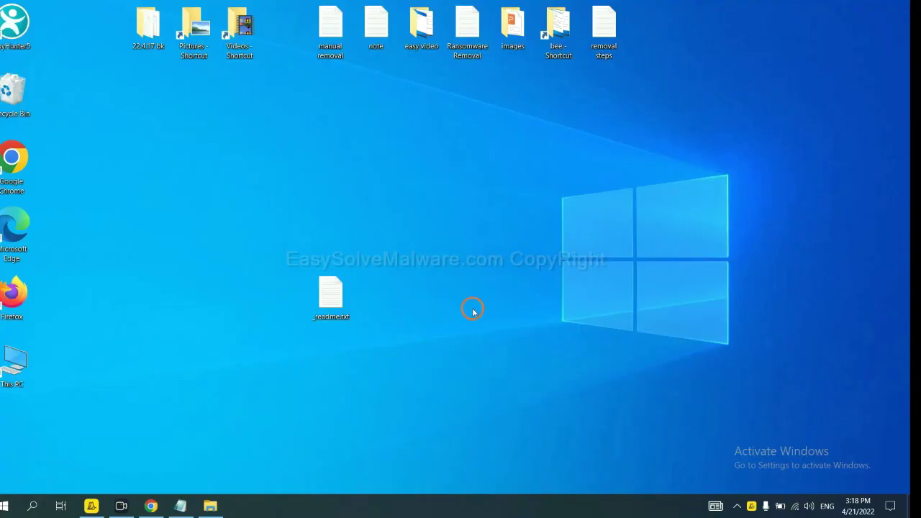
pyautogui.doubleClick(335, 295)
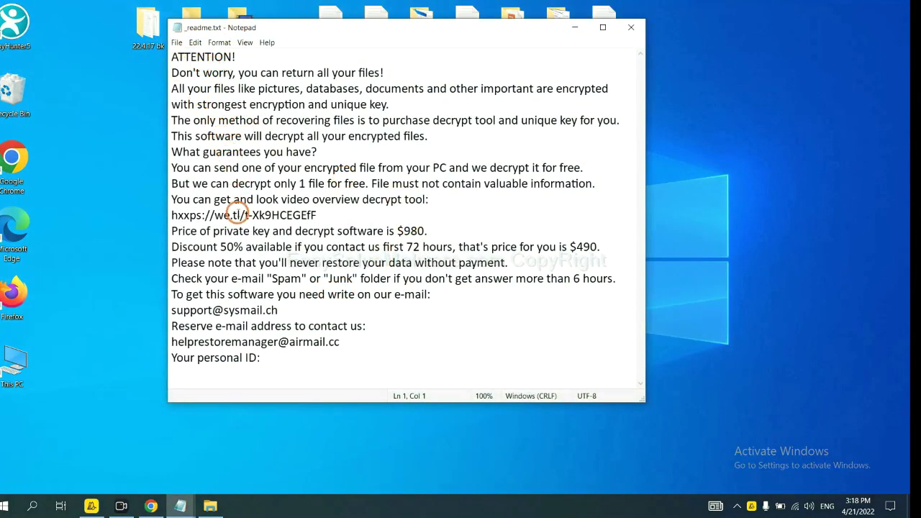
pyautogui.moveTo(297, 310); pyautogui.dragTo(149, 308)
pyautogui.hotkey('ctrl', 'c')
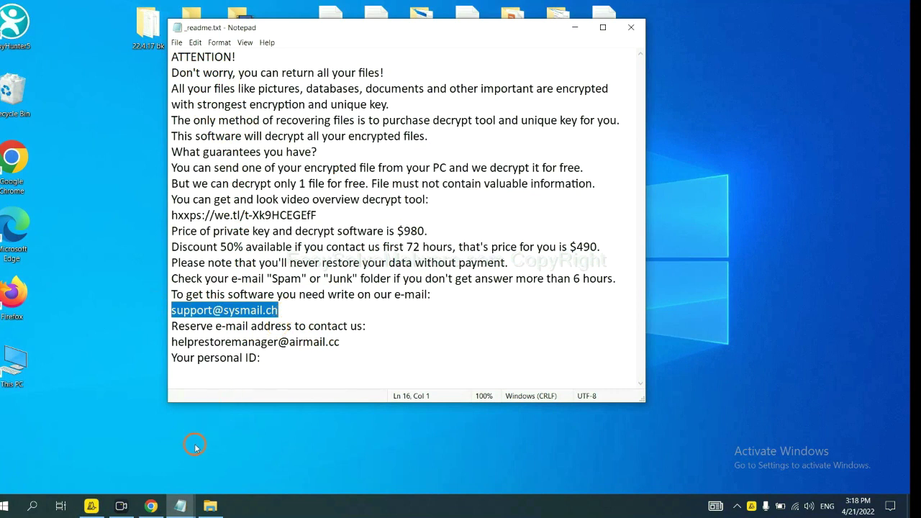
# Back in Chrome, paste the copied e-mail address as the ransom contact information on the Emsisoft form and submit it for identification
pyautogui.click(151, 506)
pyautogui.click(699, 283)
pyautogui.hotkey('ctrl', 'v')
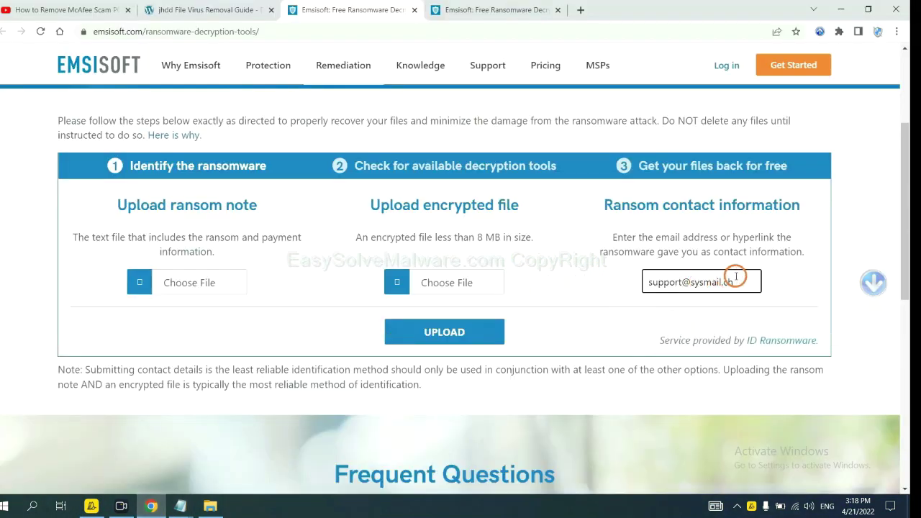
pyautogui.click(481, 330)
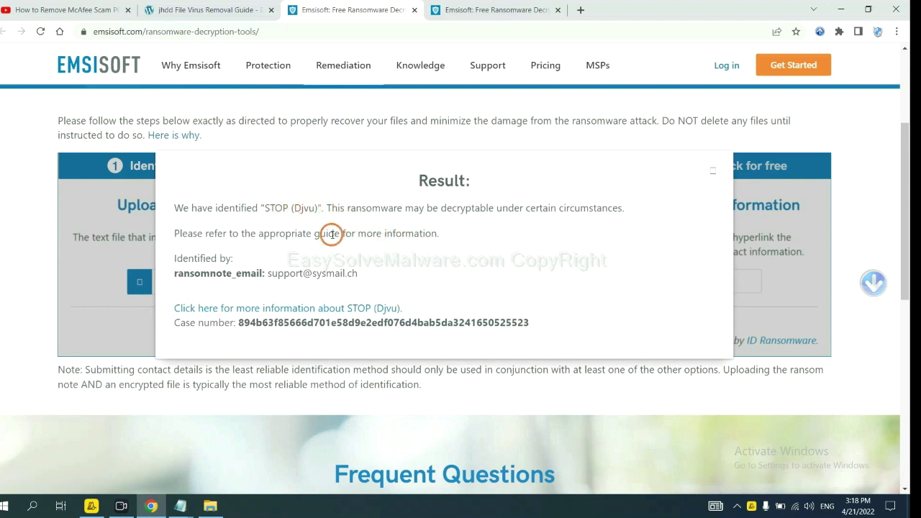
# Open the linked information about STOP (Djvu) and read the article through to its section on ransomware variants
pyautogui.click(296, 310)
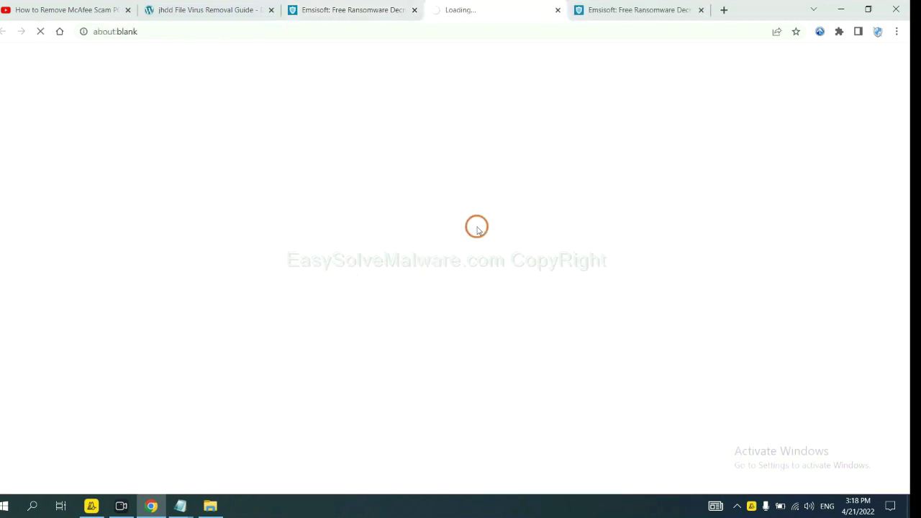
pyautogui.scroll(-3, 478, 219)
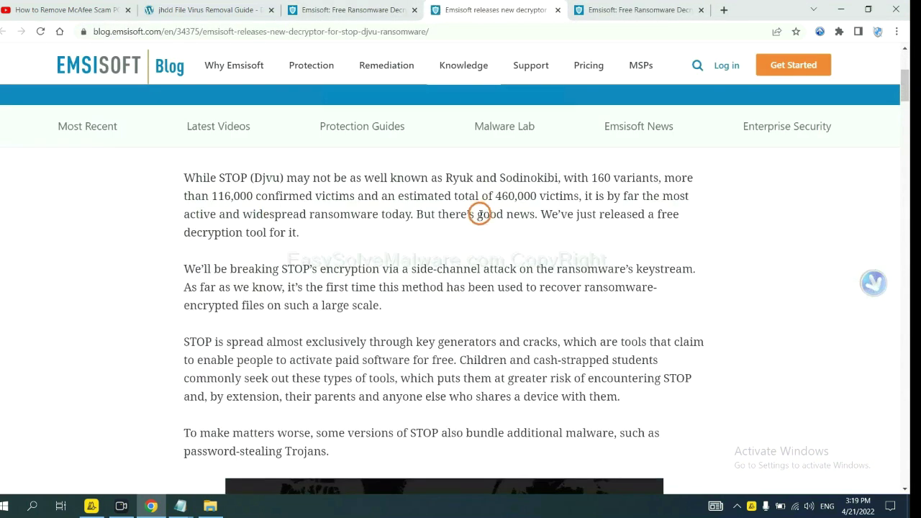
pyautogui.scroll(-10, 478, 213)
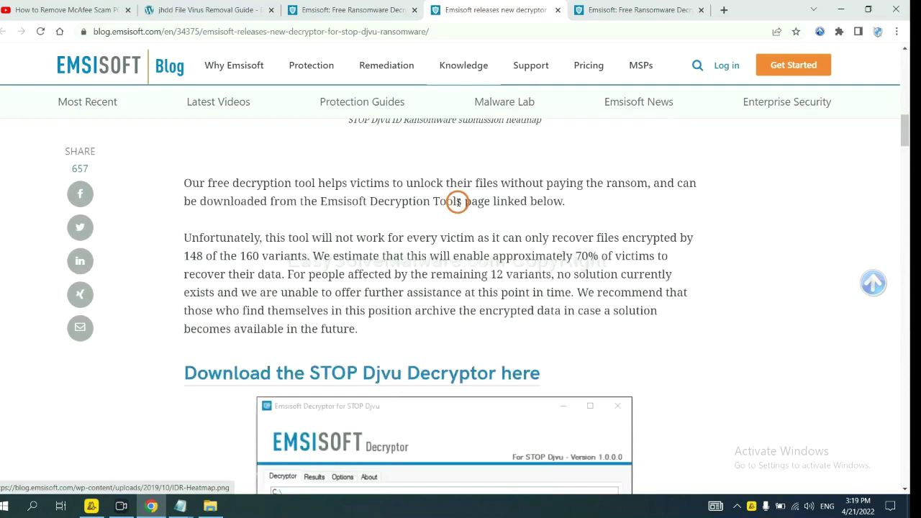
pyautogui.scroll(-9, 457, 203)
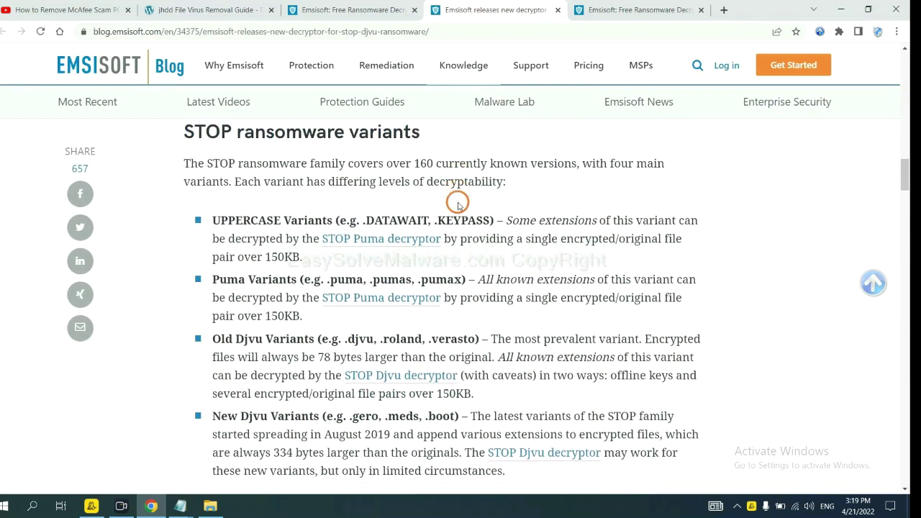
pyautogui.scroll(-1, 457, 202)
pyautogui.scroll(2, 403, 201)
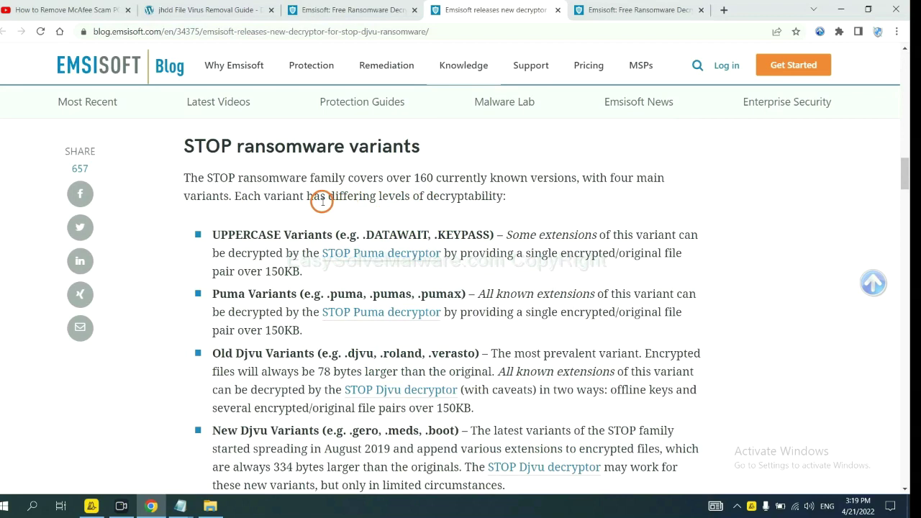
pyautogui.scroll(-1, 320, 227)
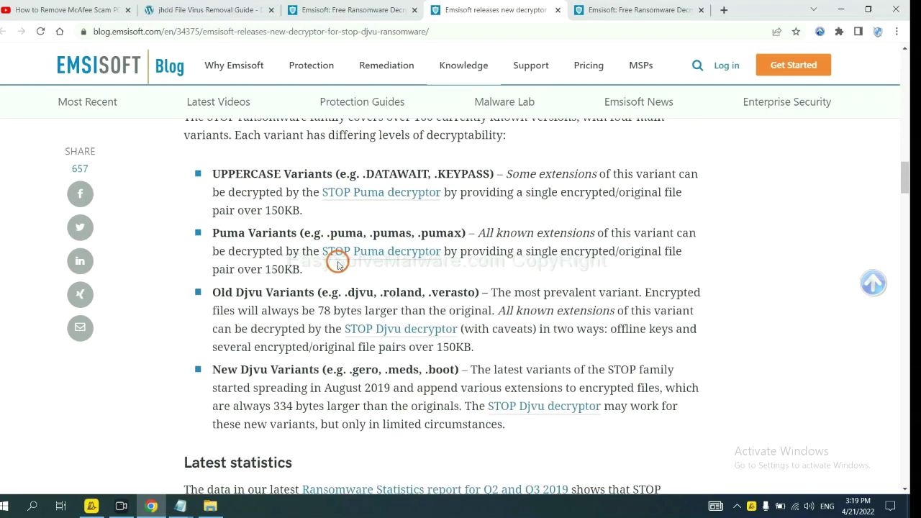
# Open the STOP Djvu decryptor page linked under New Djvu Variants and view the decryptor's description
pyautogui.scroll(-2, 339, 265)
pyautogui.scroll(-1, 341, 259)
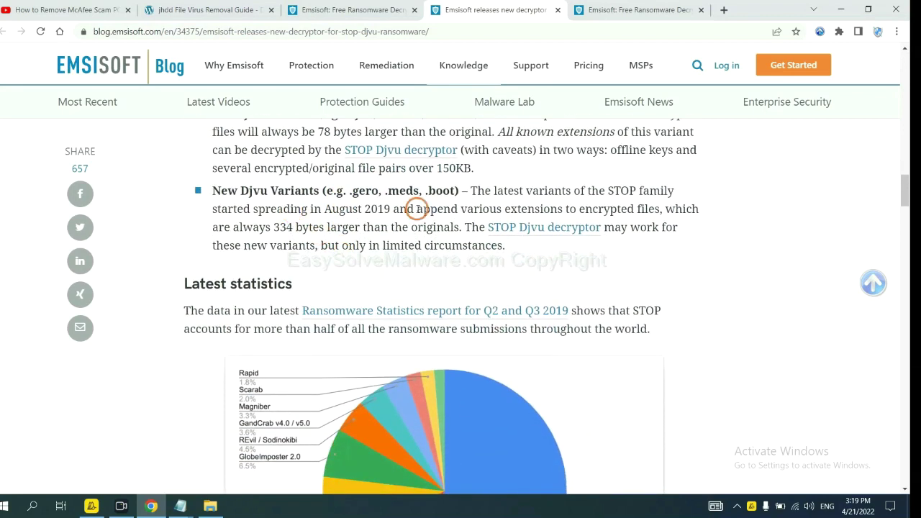
pyautogui.click(528, 227)
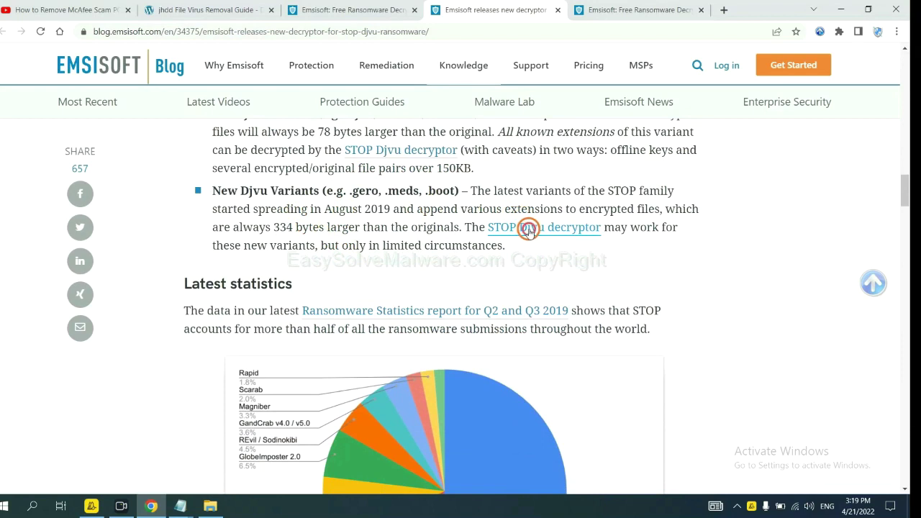
pyautogui.scroll(-3, 530, 231)
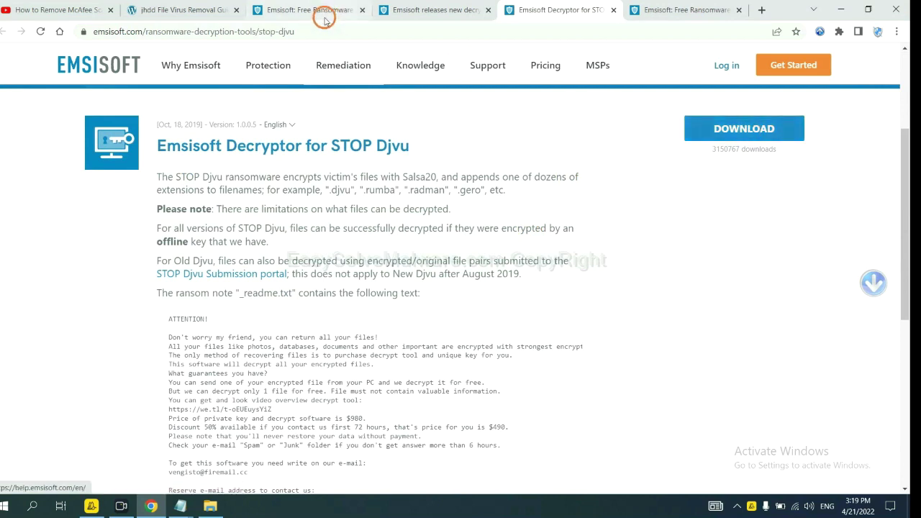
# Return to the jhdd File Virus guide and open its link to the No More Ransom decryption tools page
pyautogui.click(150, 10)
pyautogui.scroll(-4, 329, 301)
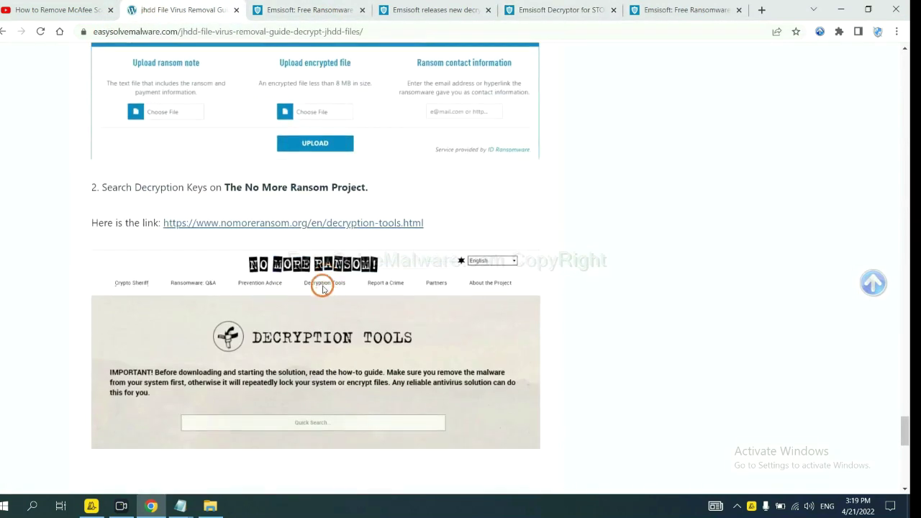
pyautogui.click(336, 165)
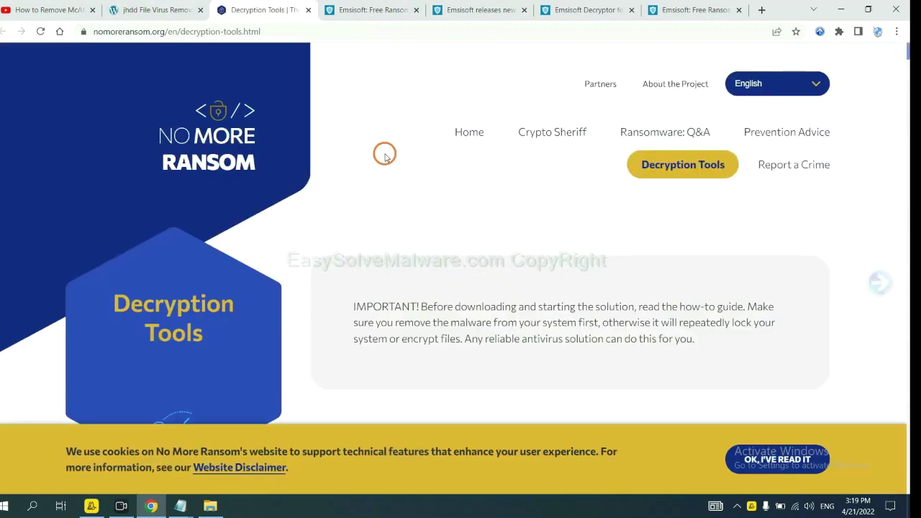
# Search the No More Ransom decryption tools for "djvu" and expand the djvu Ransom entry to view its download option
pyautogui.scroll(-3, 471, 209)
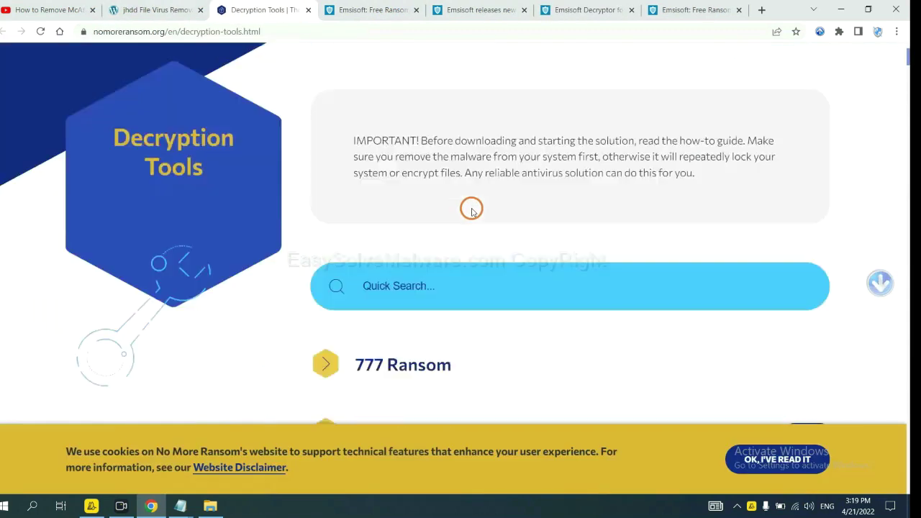
pyautogui.click(456, 280)
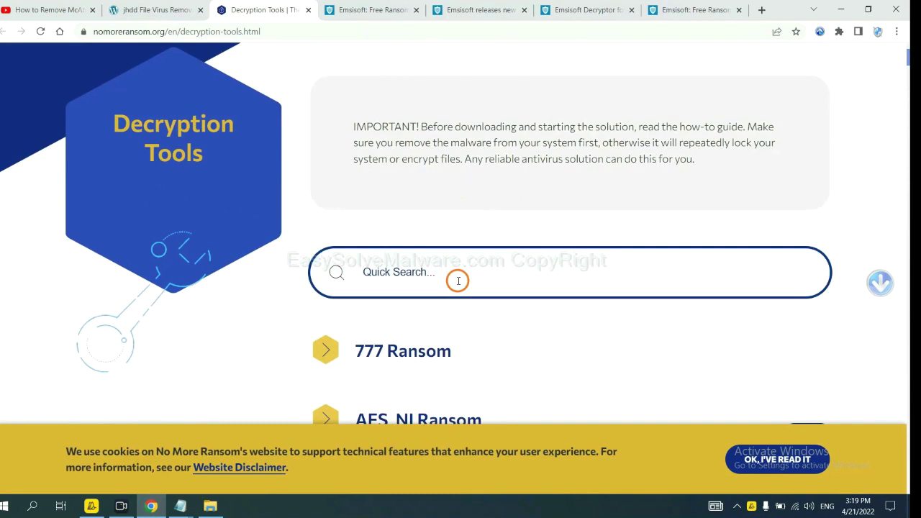
pyautogui.write('djvu')
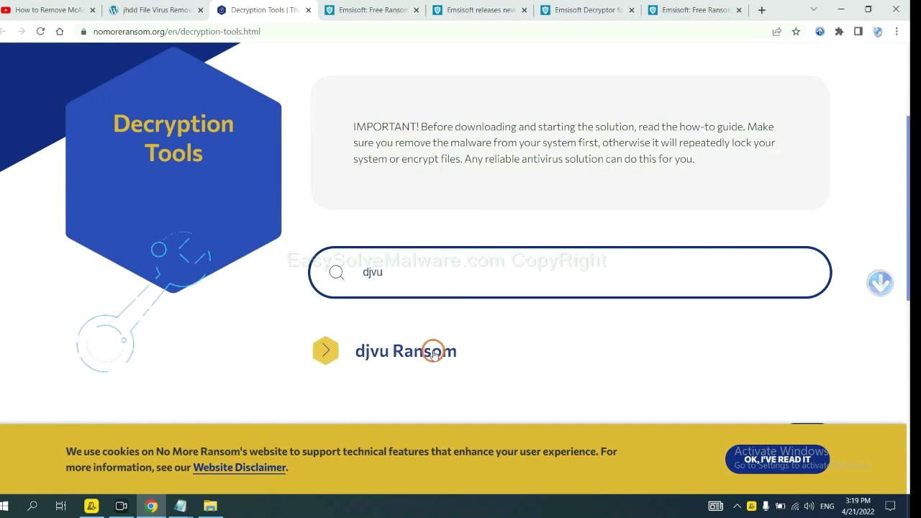
pyautogui.scroll(-1, 422, 297)
pyautogui.click(422, 297)
pyautogui.scroll(-1, 498, 326)
pyautogui.scroll(-3, 498, 326)
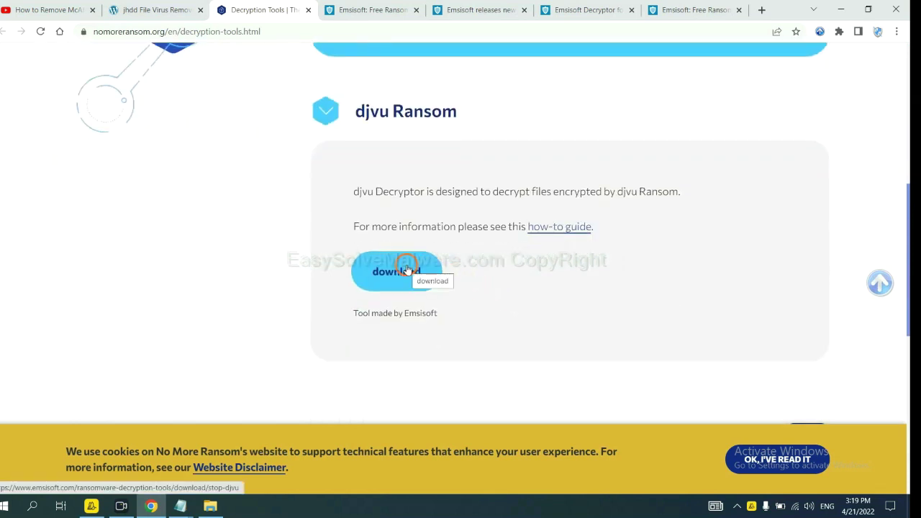
pyautogui.scroll(5, 562, 268)
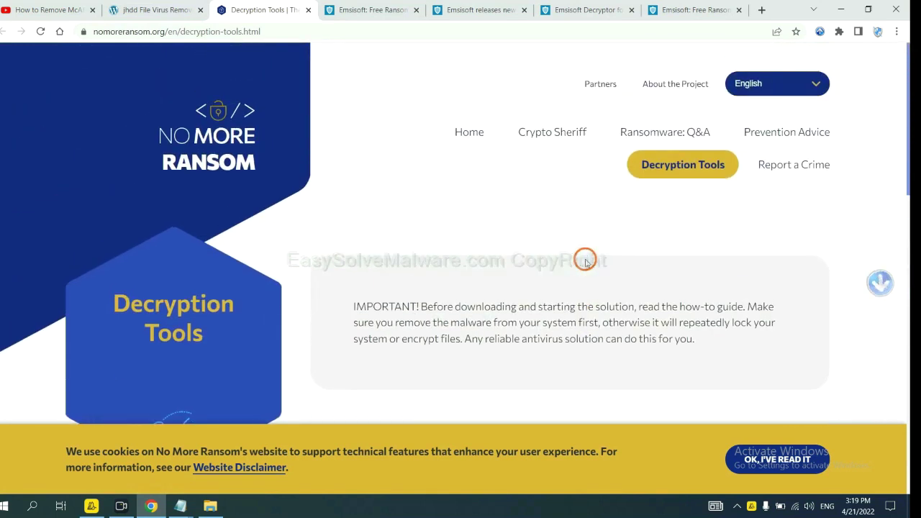